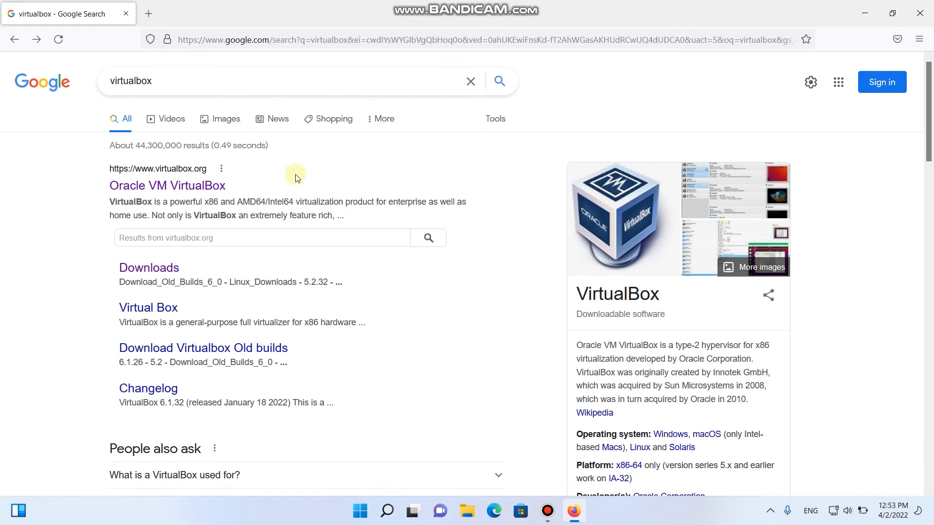
# Go to virtualbox.org's Downloads page and get the VirtualBox 6.1 installer for Windows hosts
pyautogui.click(208, 187)
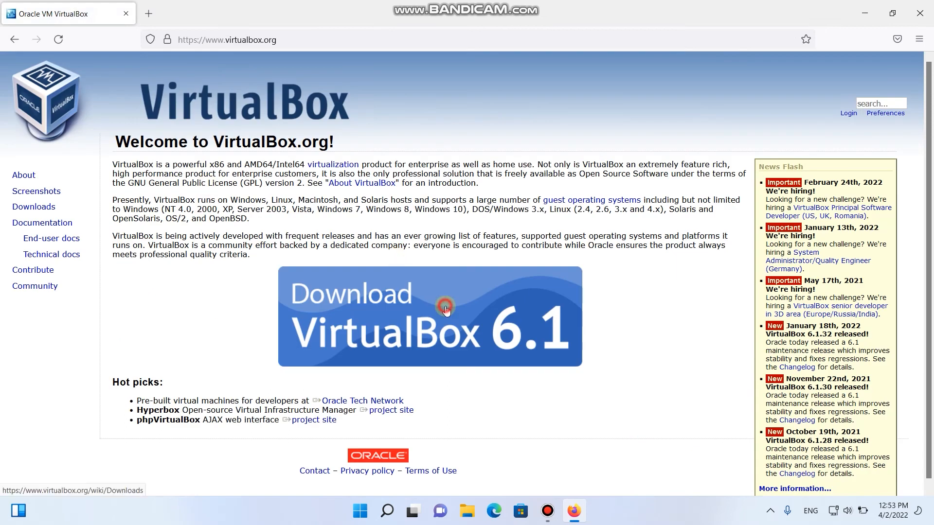
pyautogui.click(447, 311)
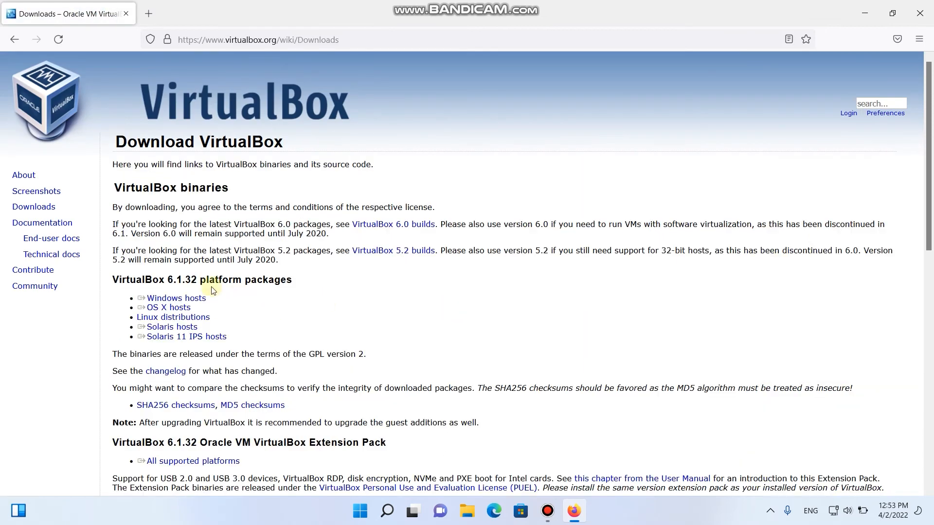
pyautogui.click(166, 298)
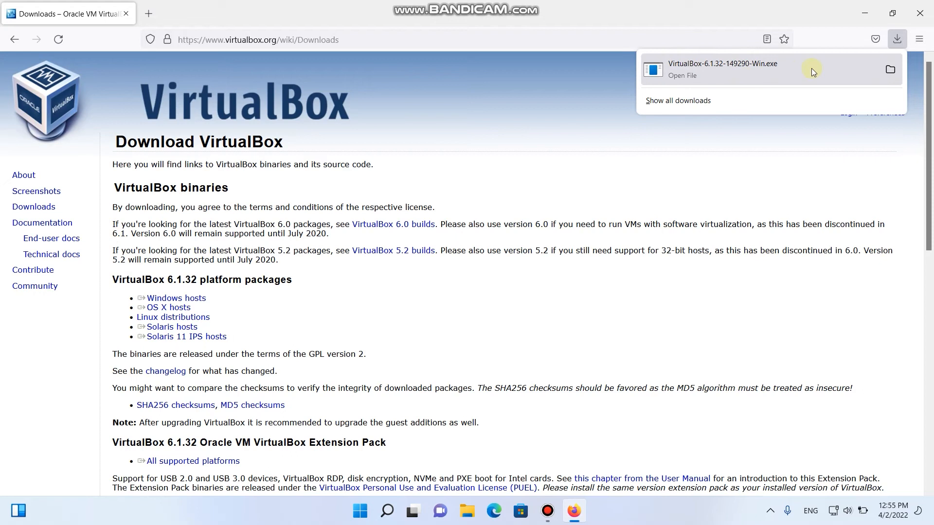
# Run the downloaded VirtualBox installer, keeping the default features and shortcut options
pyautogui.click(890, 72)
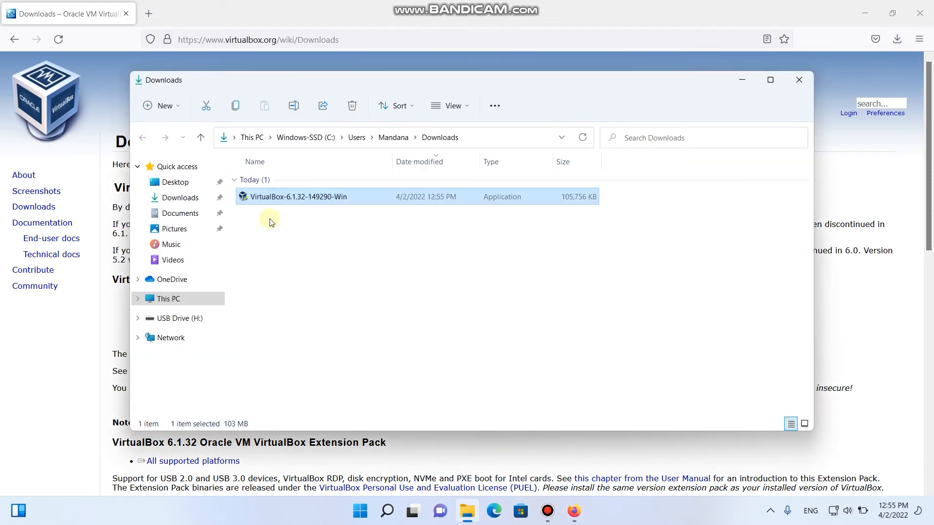
pyautogui.doubleClick(284, 198)
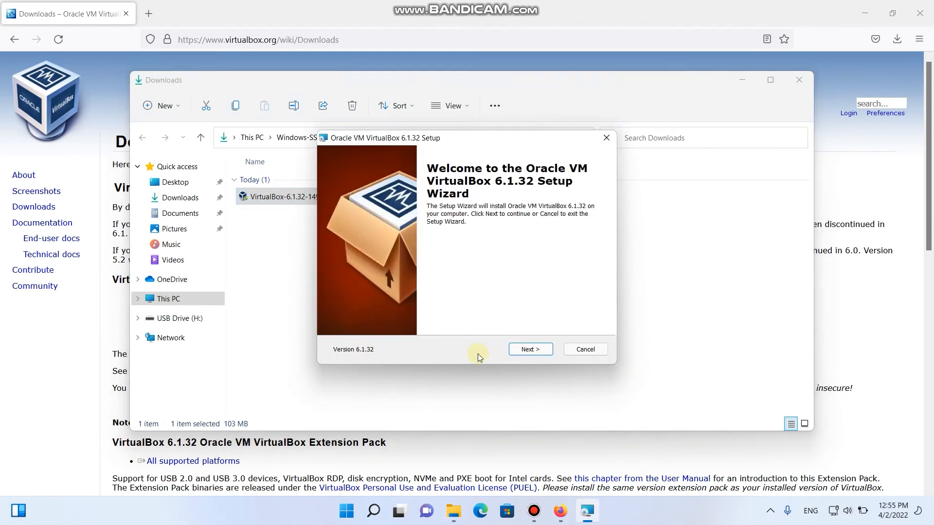
pyautogui.click(524, 351)
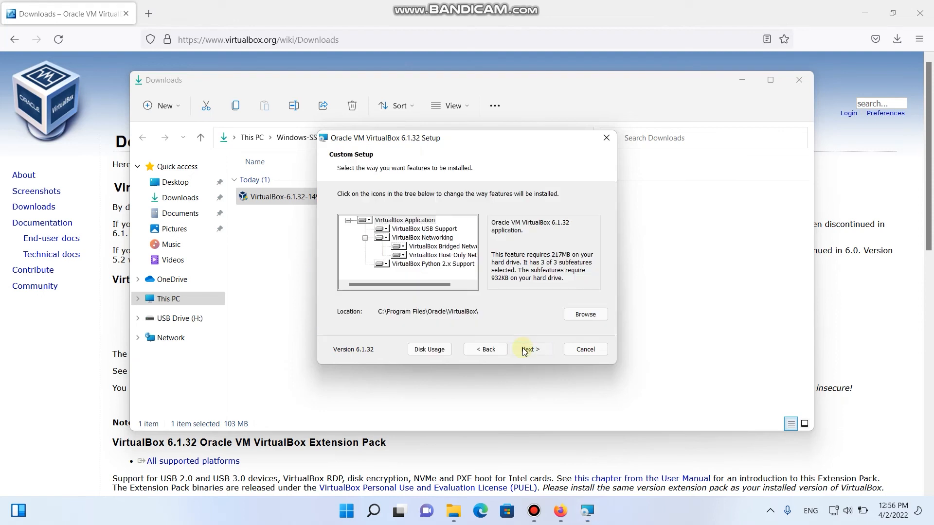
pyautogui.click(525, 350)
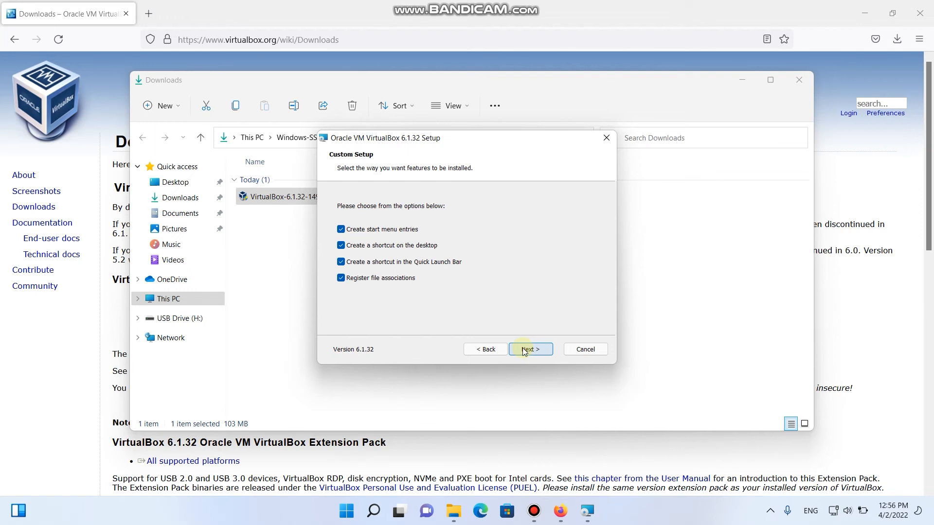
pyautogui.click(524, 350)
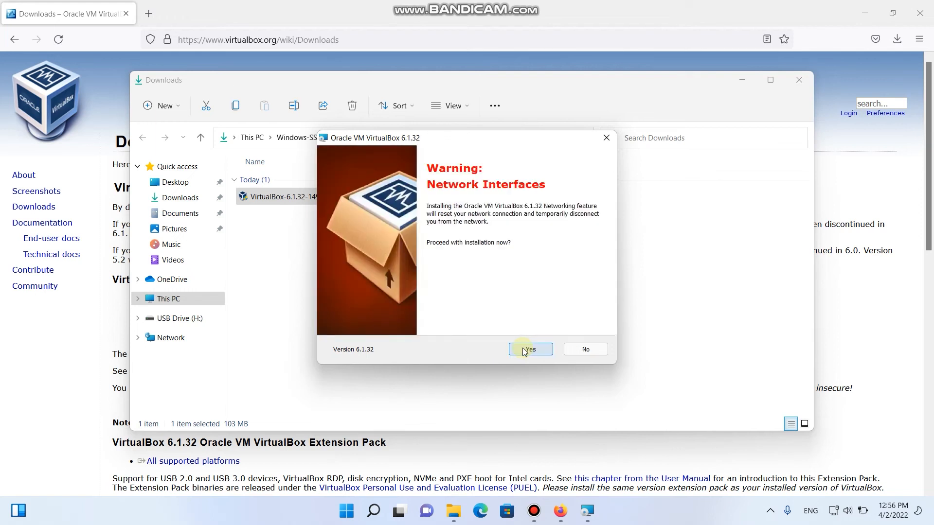
# Accept the network interfaces warning, install, finish setup and maximize the VirtualBox Manager
pyautogui.click(525, 351)
pyautogui.click(524, 350)
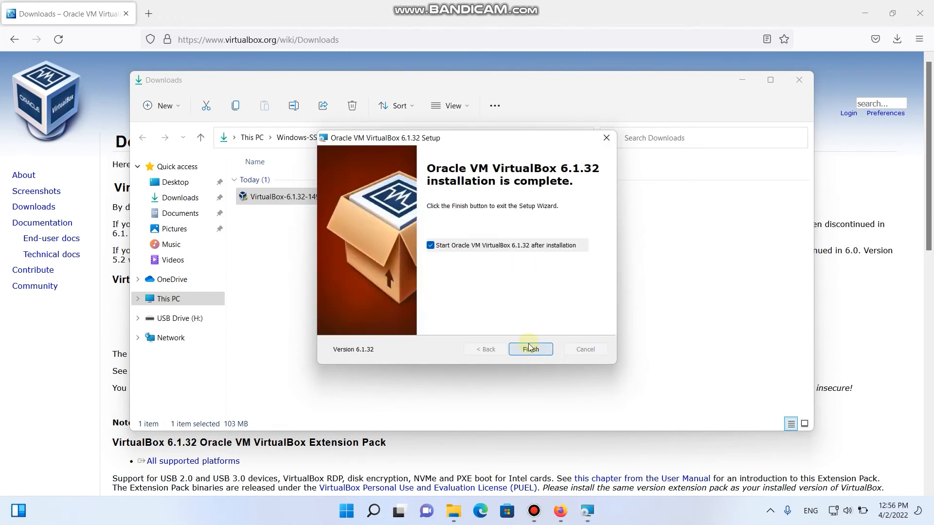
pyautogui.click(530, 350)
pyautogui.click(661, 133)
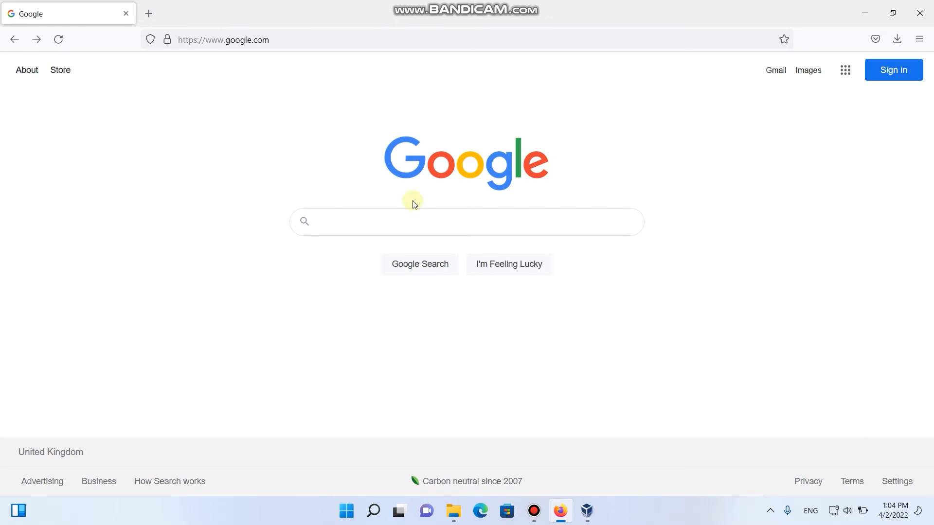
# Search Google for 'download ubuntu' and download the Ubuntu 20.04.4 LTS desktop image
pyautogui.click(378, 221)
pyautogui.write('download ub')
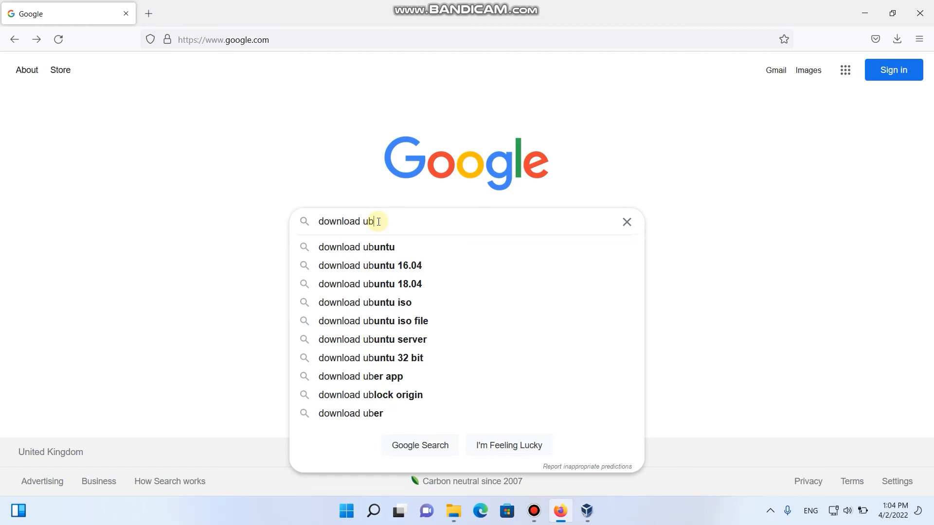
pyautogui.write('untu')
pyautogui.press('Return')
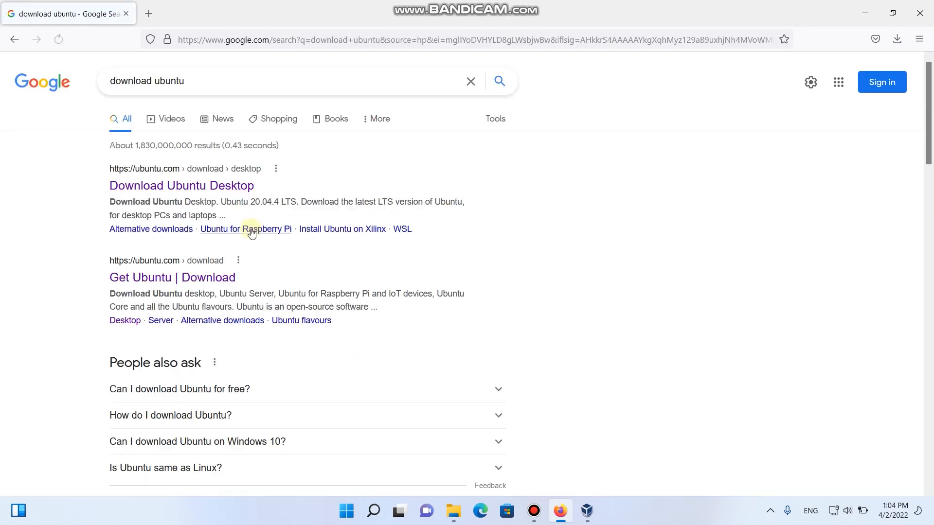
pyautogui.click(188, 191)
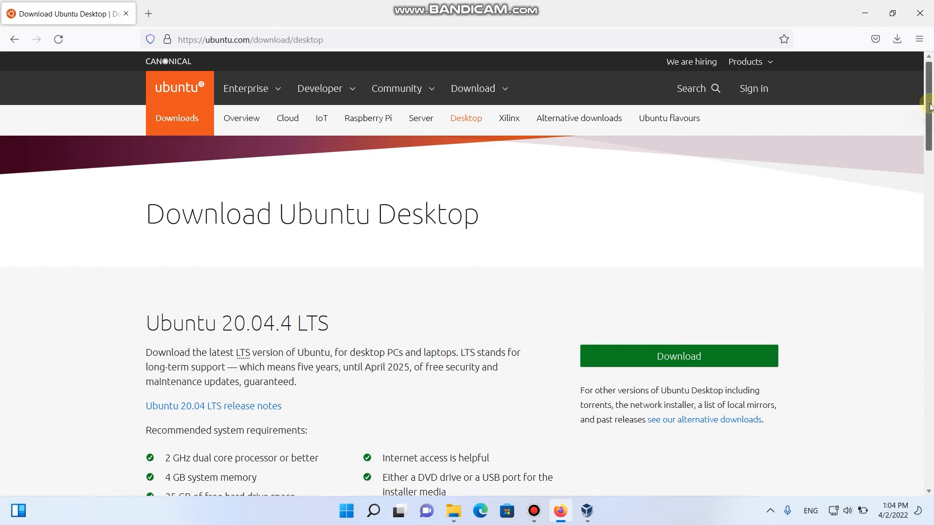
pyautogui.moveTo(930, 107); pyautogui.dragTo(931, 127)
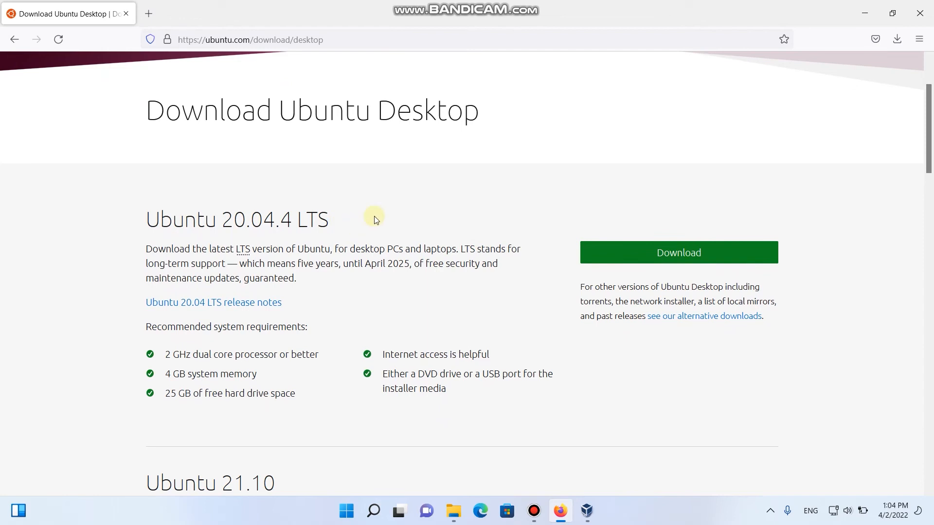
pyautogui.click(653, 256)
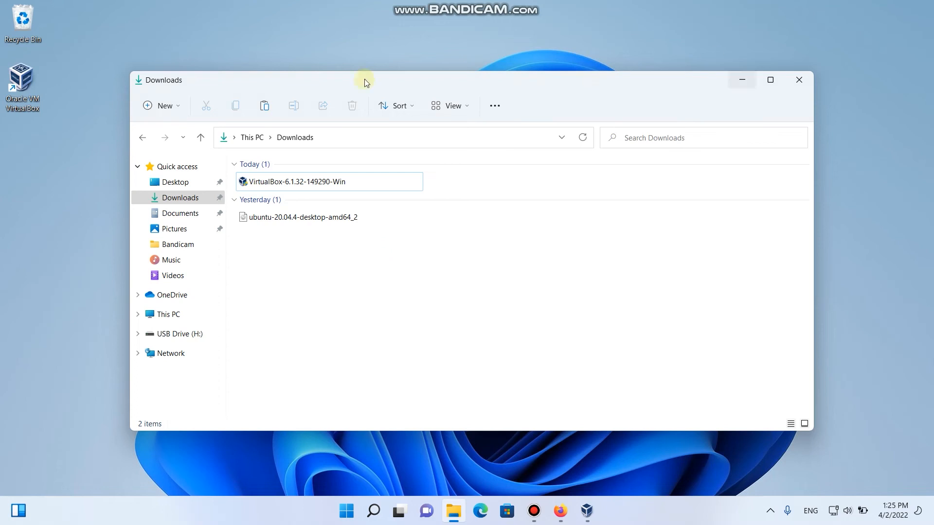
# Launch VirtualBox, start a new virtual machine and name it 'Ubuntu'
pyautogui.doubleClick(20, 95)
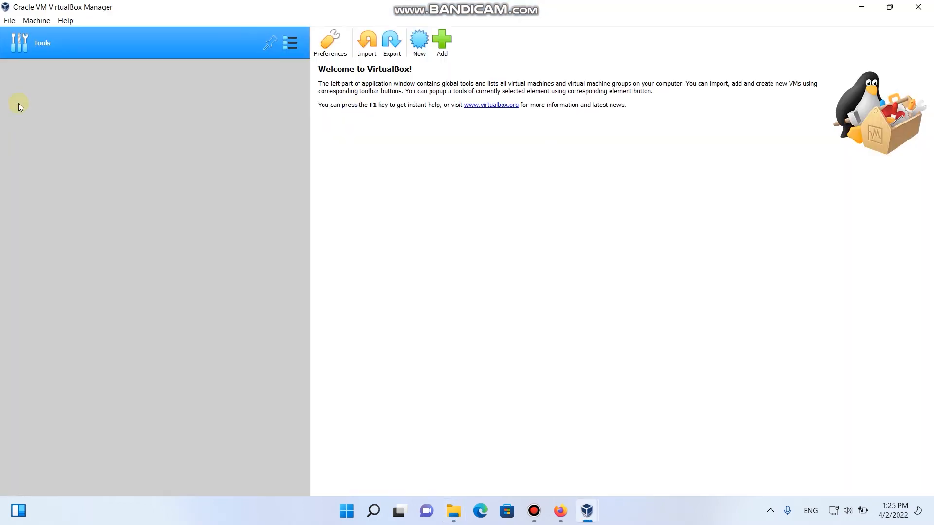
pyautogui.click(419, 43)
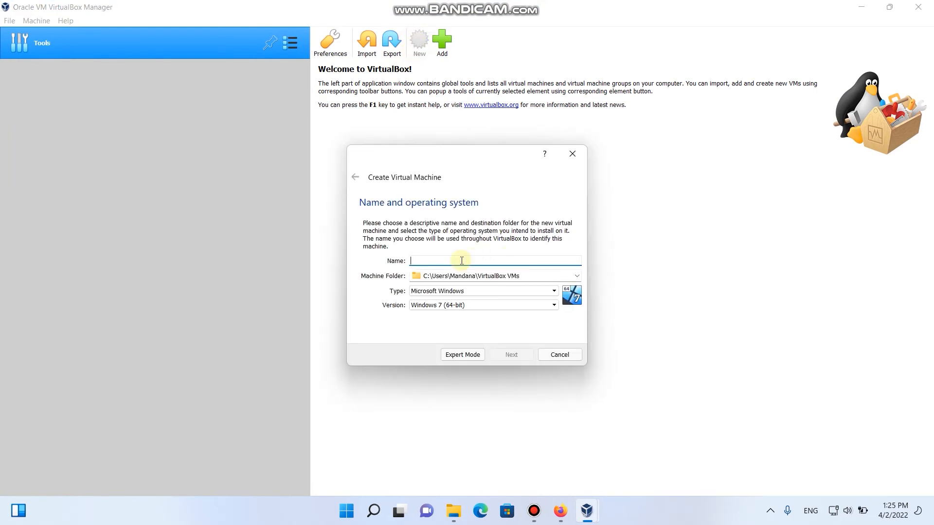
pyautogui.write('U')
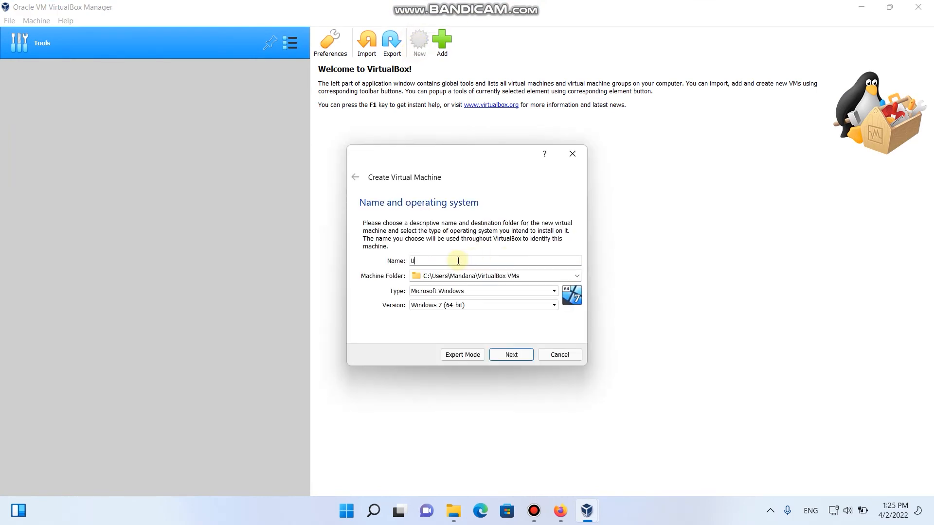
pyautogui.write('buntu')
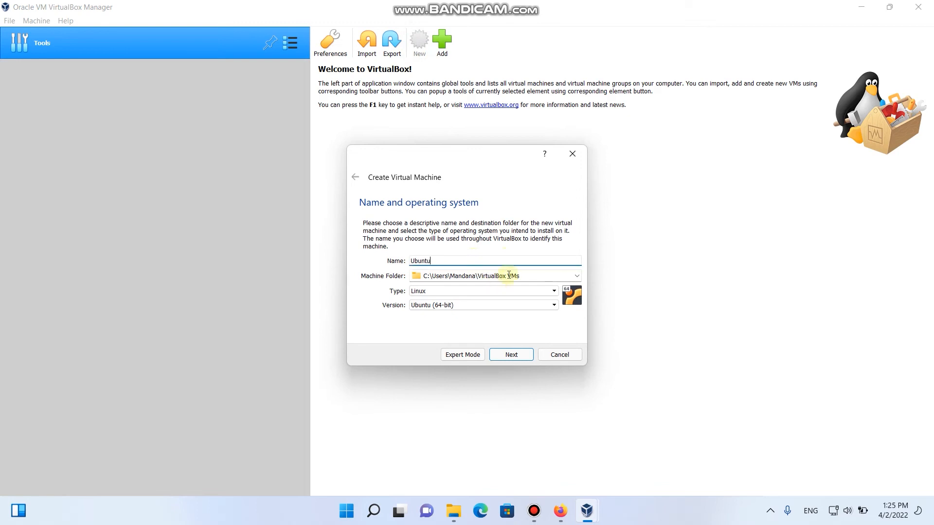
# Browse to New Volume (D:) for the machine folder and create a folder named VirtualBoxVMs
pyautogui.click(578, 275)
pyautogui.click(513, 296)
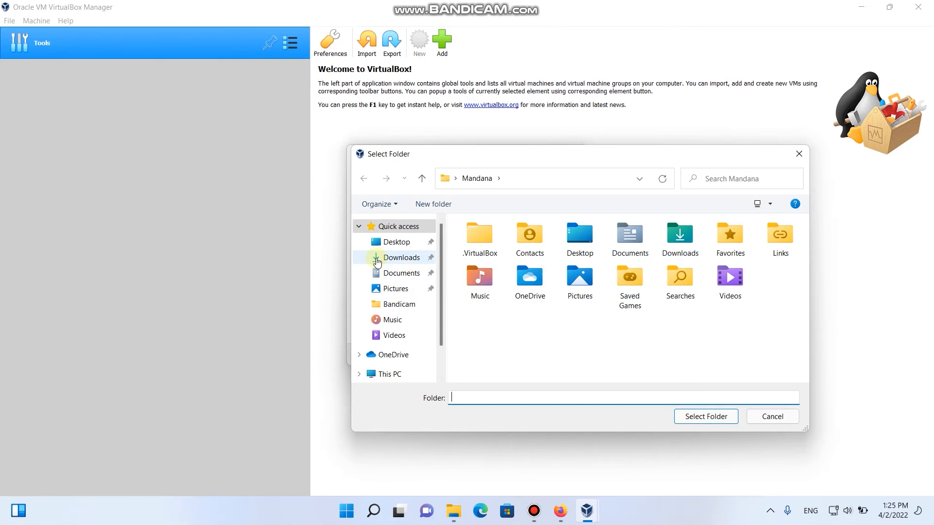
pyautogui.click(441, 355)
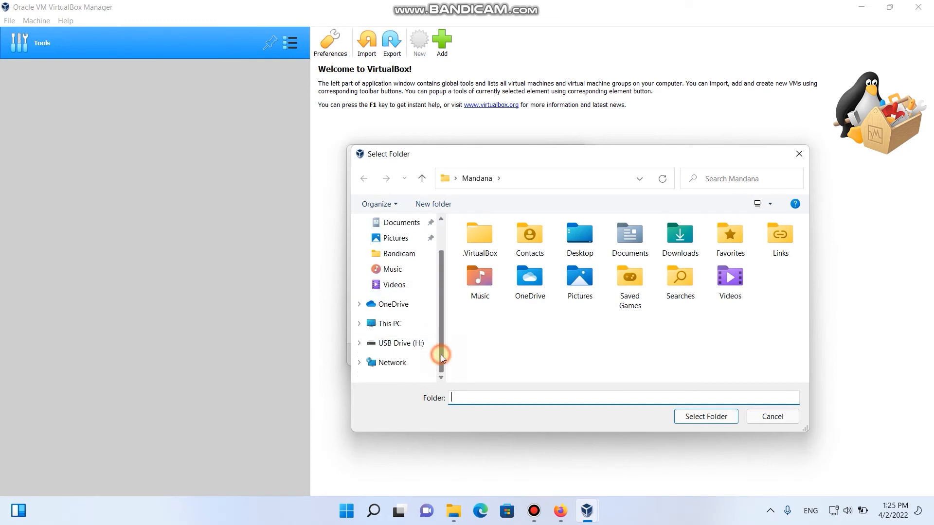
pyautogui.click(392, 327)
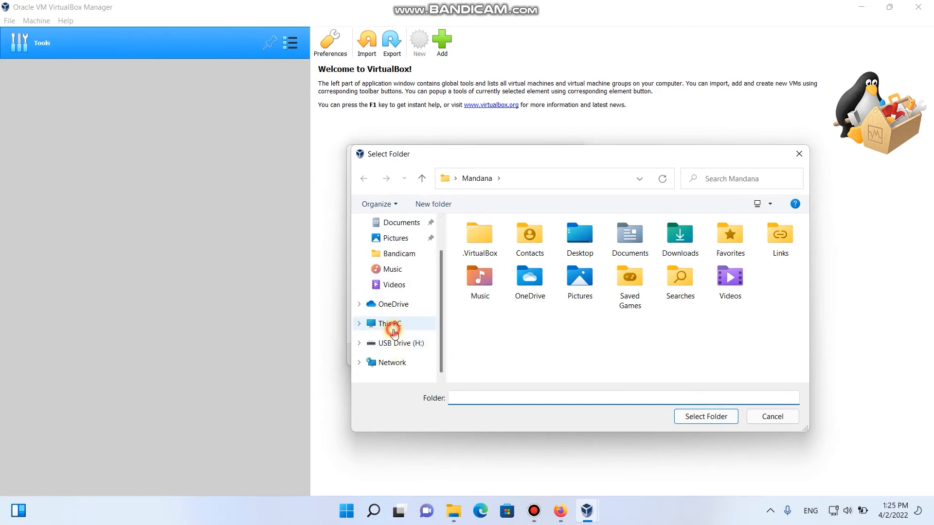
pyautogui.doubleClick(680, 368)
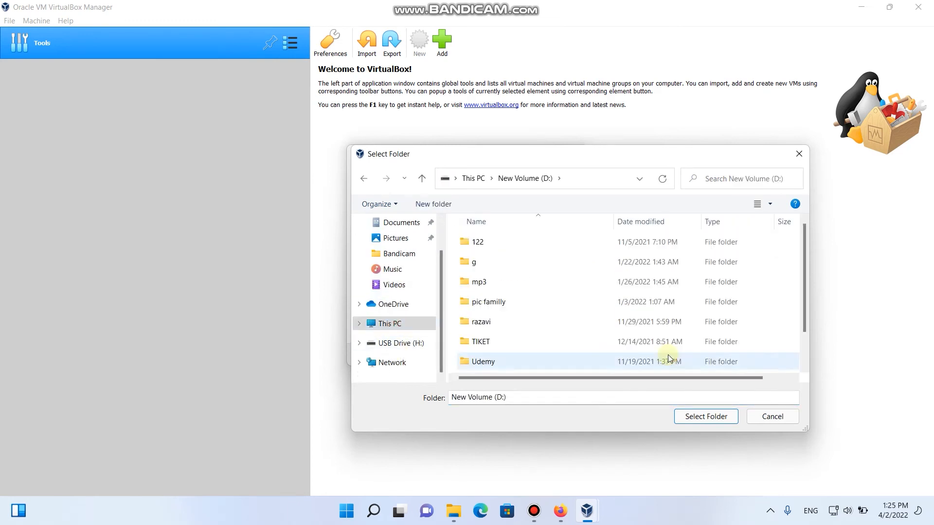
pyautogui.click(437, 201)
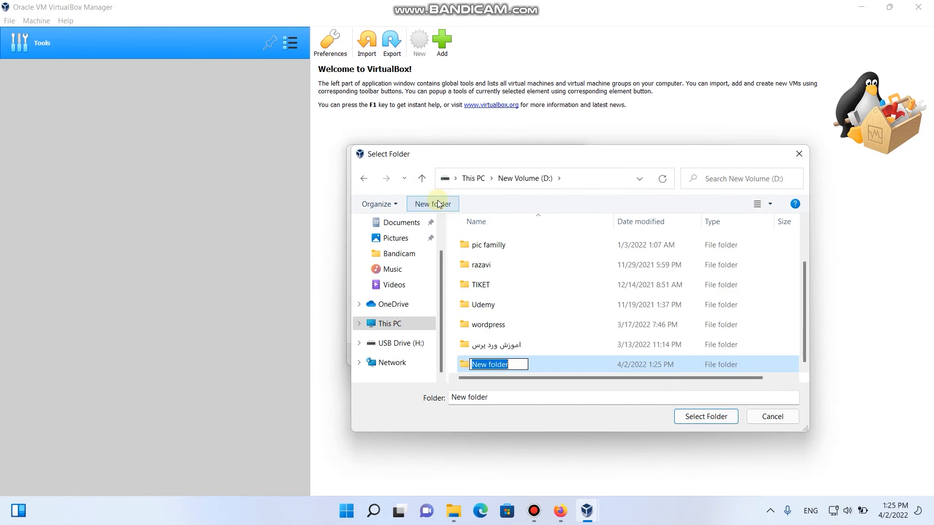
pyautogui.write('V')
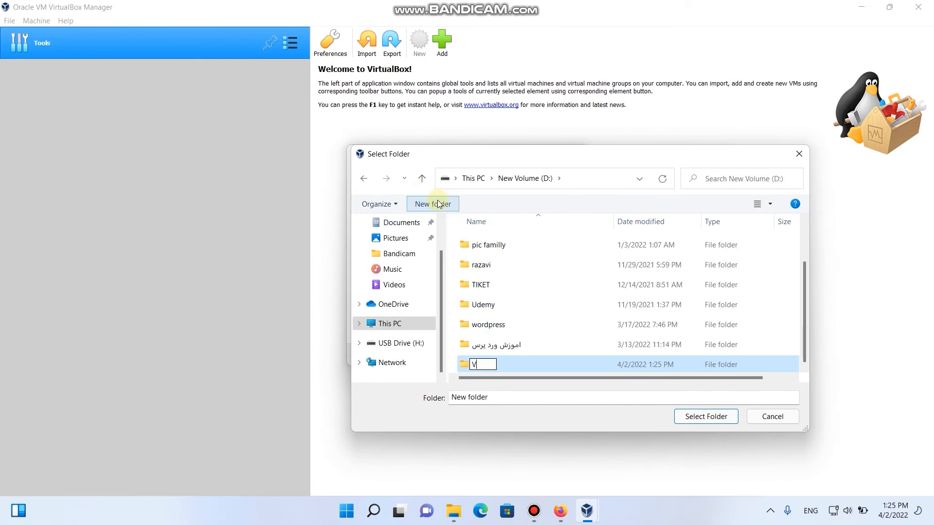
pyautogui.write('irtualBox')
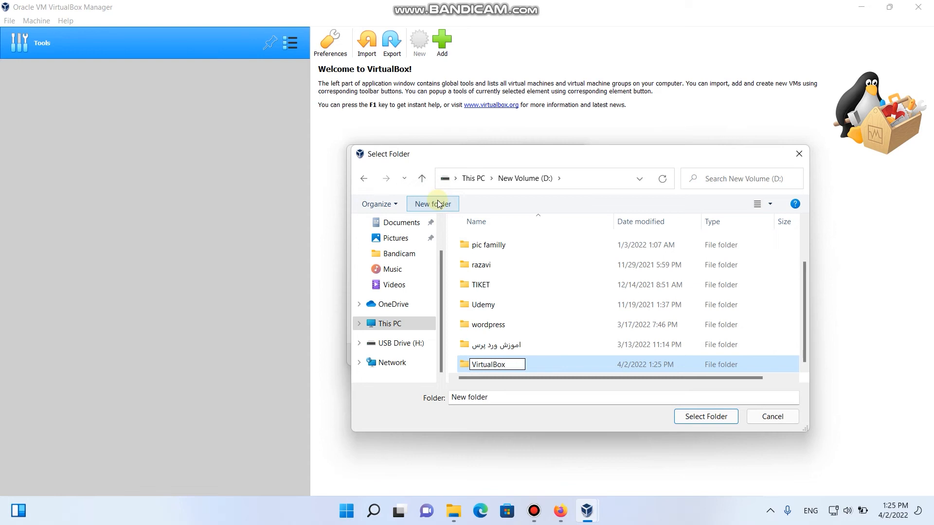
pyautogui.write('VMs')
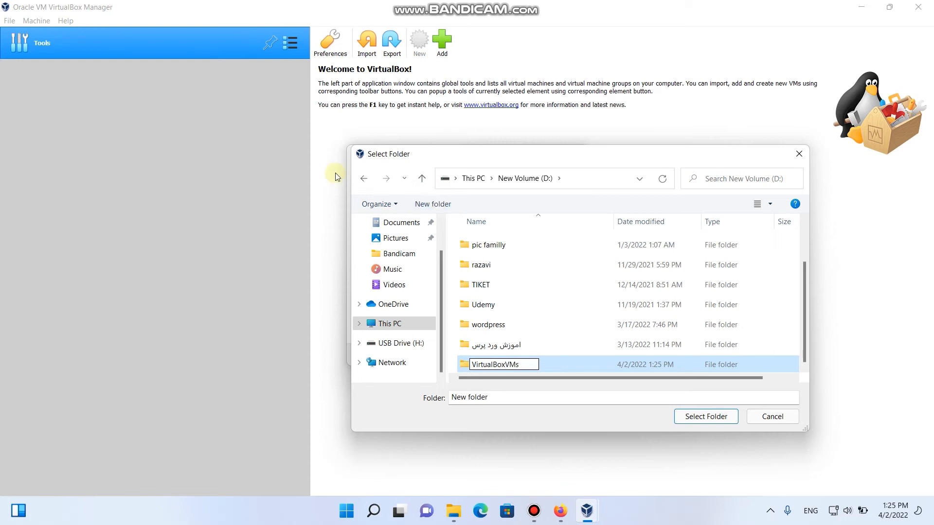
pyautogui.click(466, 369)
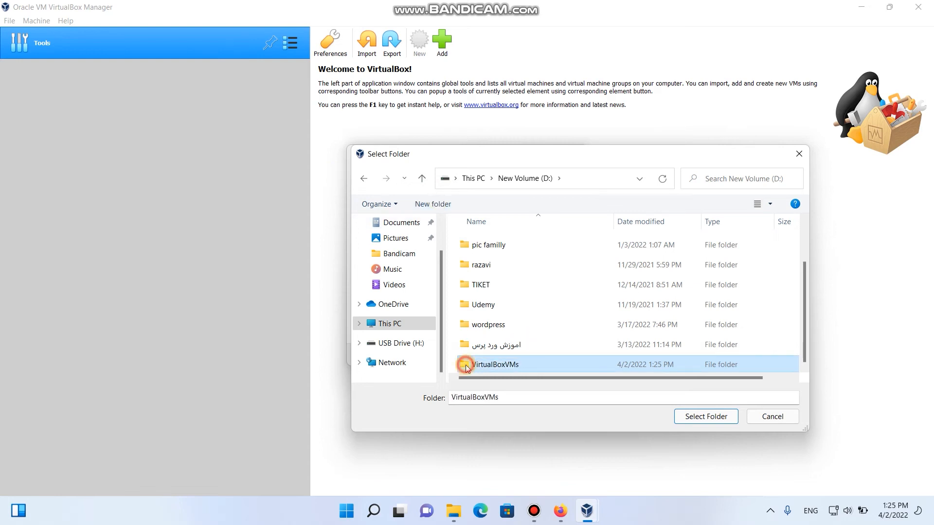
# Use D:\VirtualBoxVMs as machine folder, with type Linux and version Ubuntu (64-bit)
pyautogui.click(698, 421)
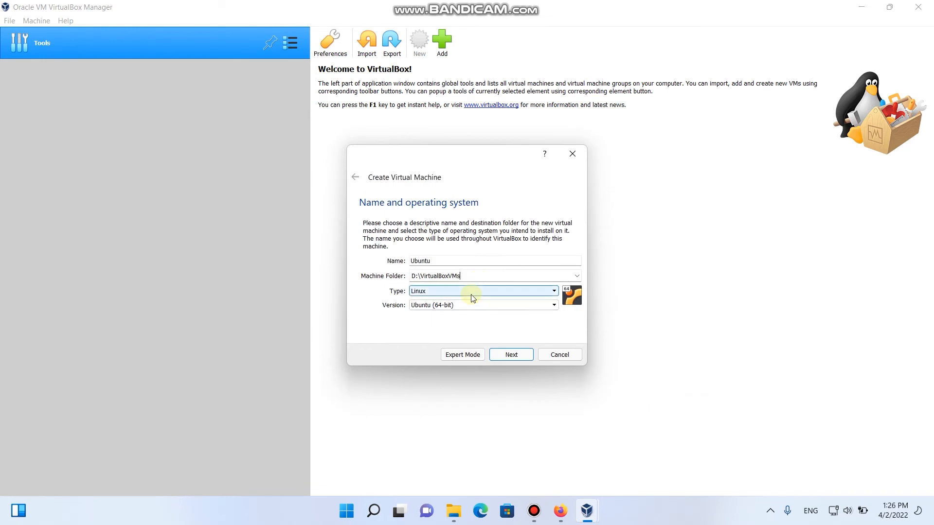
pyautogui.click(471, 297)
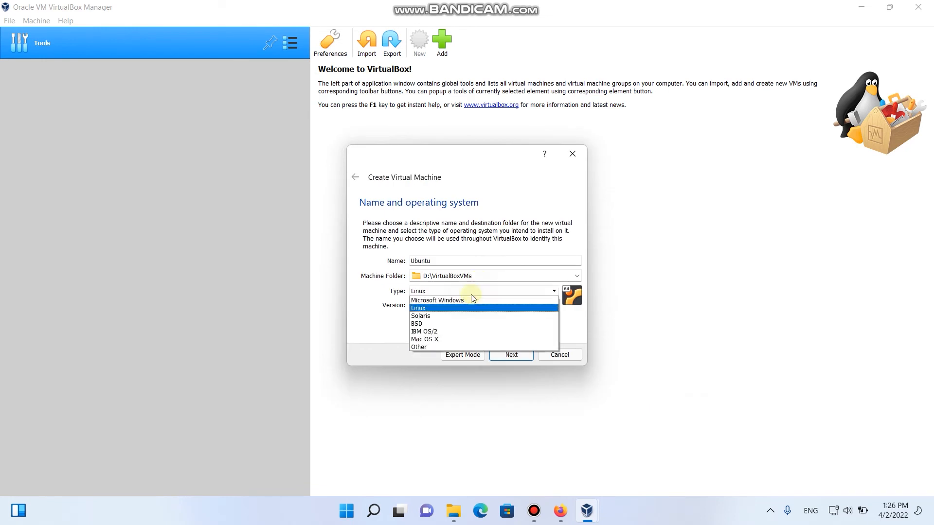
pyautogui.click(449, 308)
pyautogui.click(446, 307)
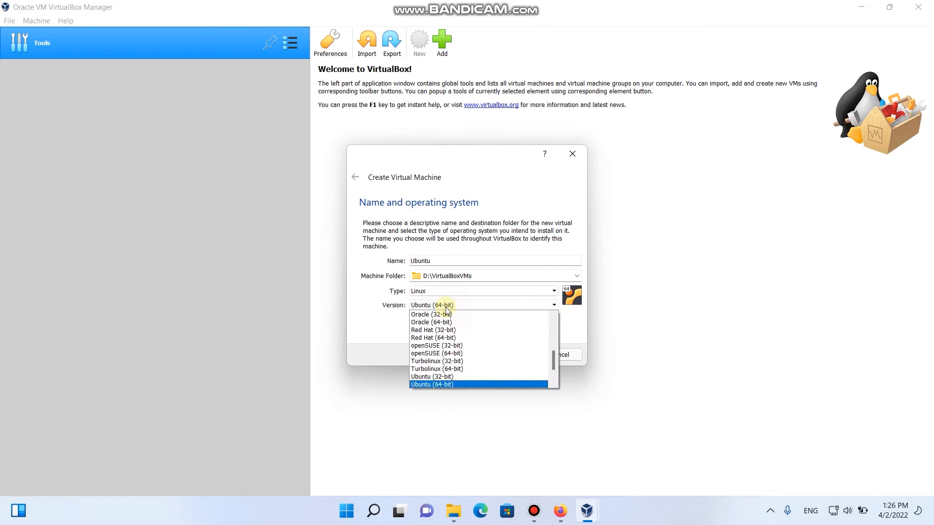
pyautogui.click(446, 307)
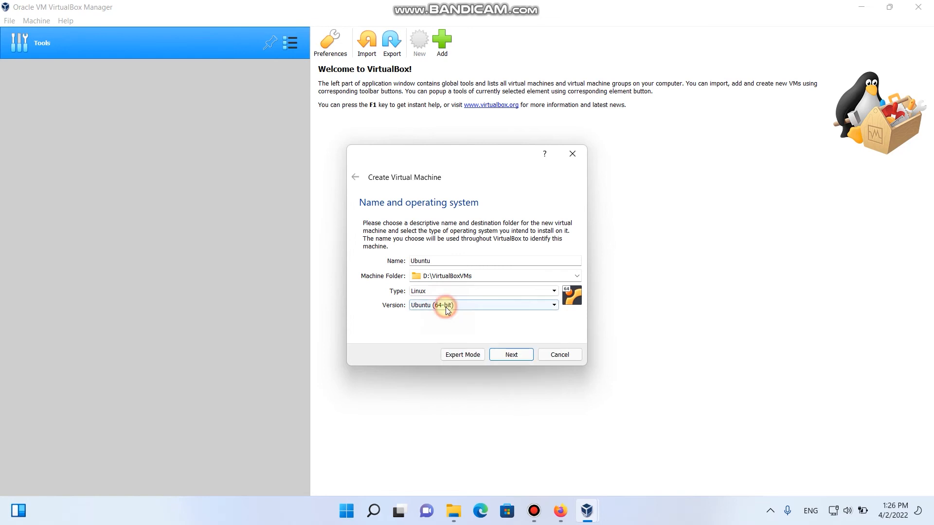
pyautogui.click(511, 356)
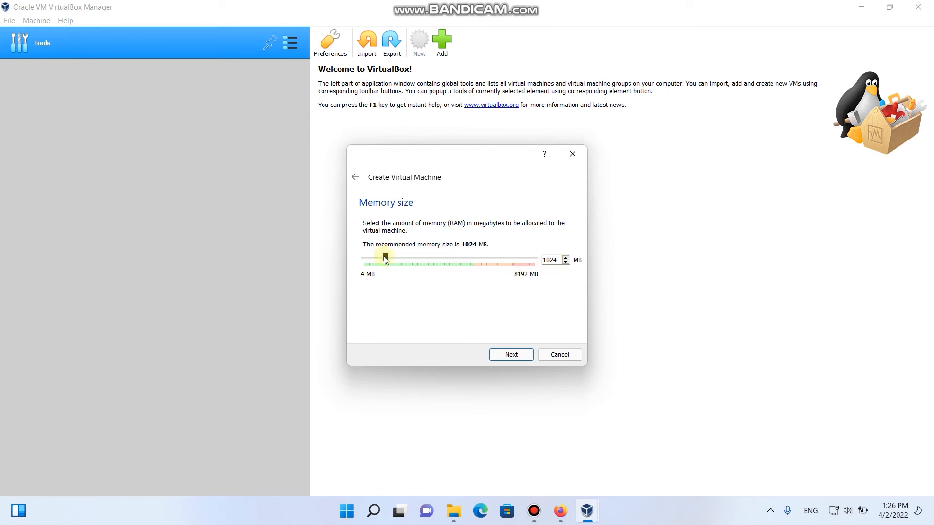
# Raise the Ubuntu machine's memory from 1024 MB to 2048 MB
pyautogui.moveTo(388, 262); pyautogui.dragTo(408, 261)
pyautogui.click(507, 357)
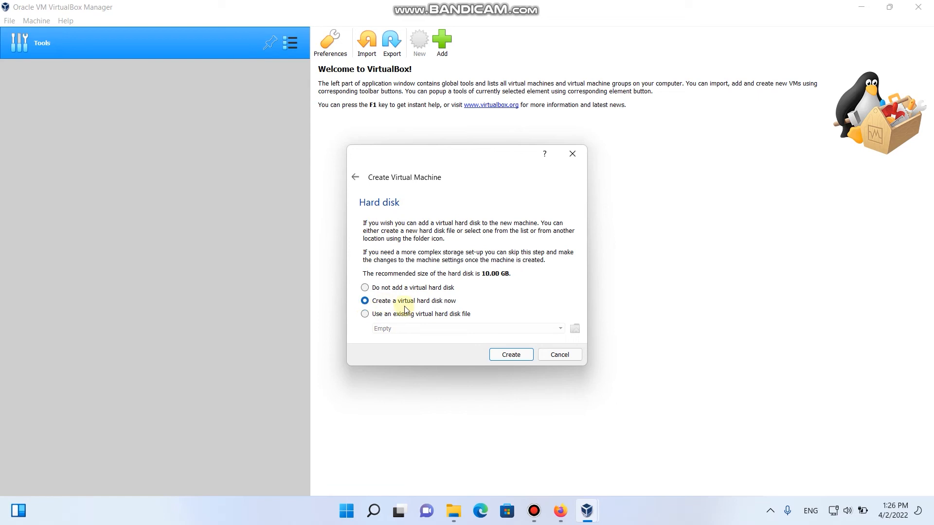
# Create a dynamically allocated 15.00 GB VDI hard disk for the Ubuntu machine
pyautogui.click(509, 357)
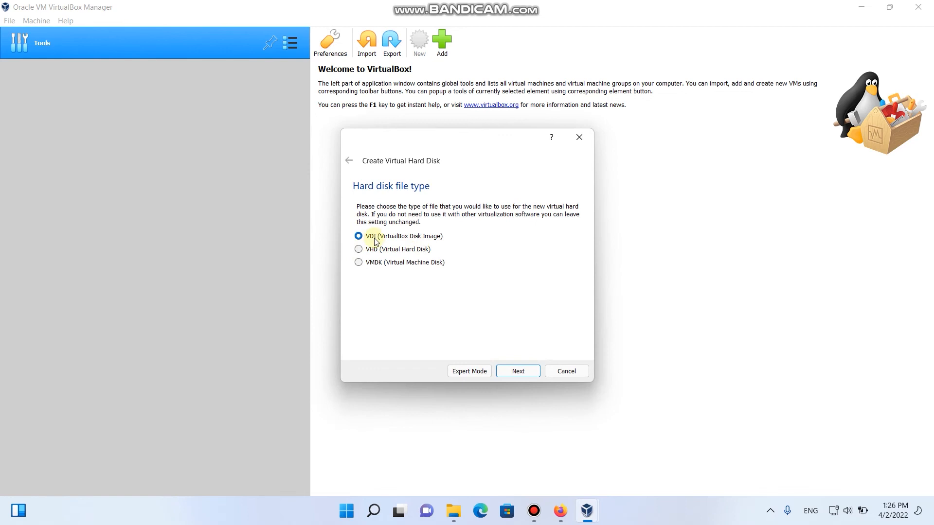
pyautogui.click(518, 371)
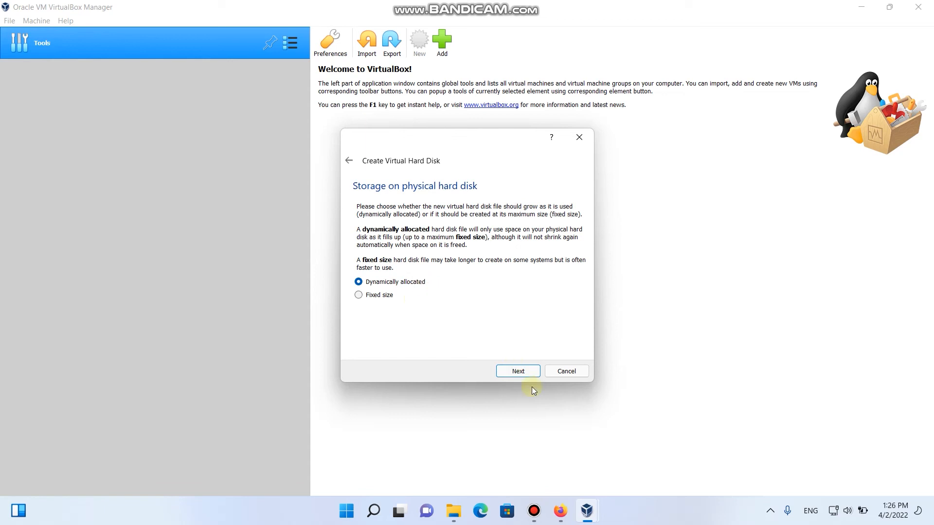
pyautogui.click(519, 371)
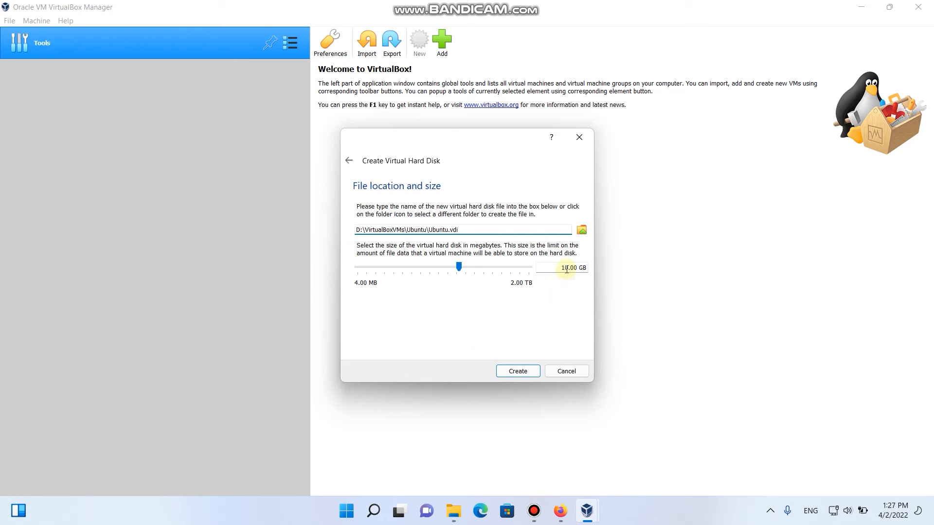
pyautogui.moveTo(558, 268); pyautogui.dragTo(569, 268)
pyautogui.write('15')
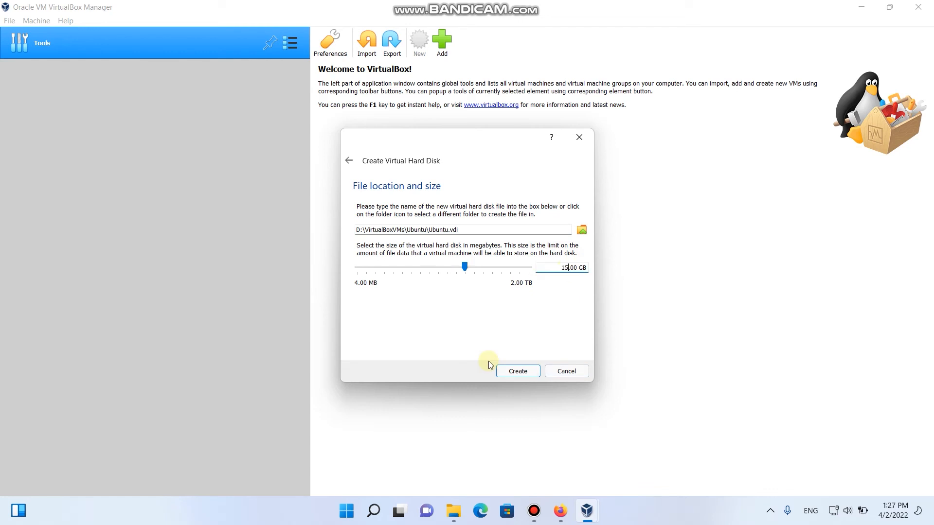
pyautogui.click(525, 373)
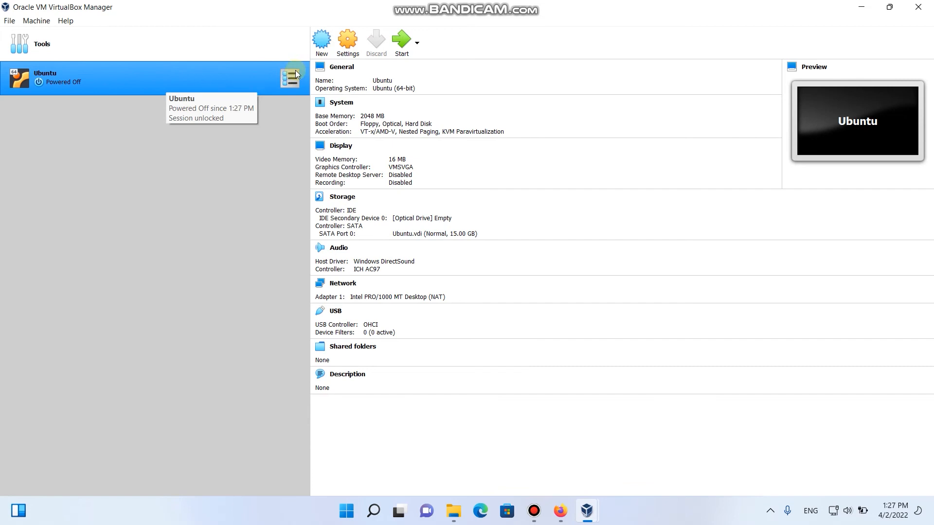
# Start the Ubuntu VM and add ubuntu-20.04.4-desktop-amd64_2.iso from Downloads to the disk list
pyautogui.click(401, 42)
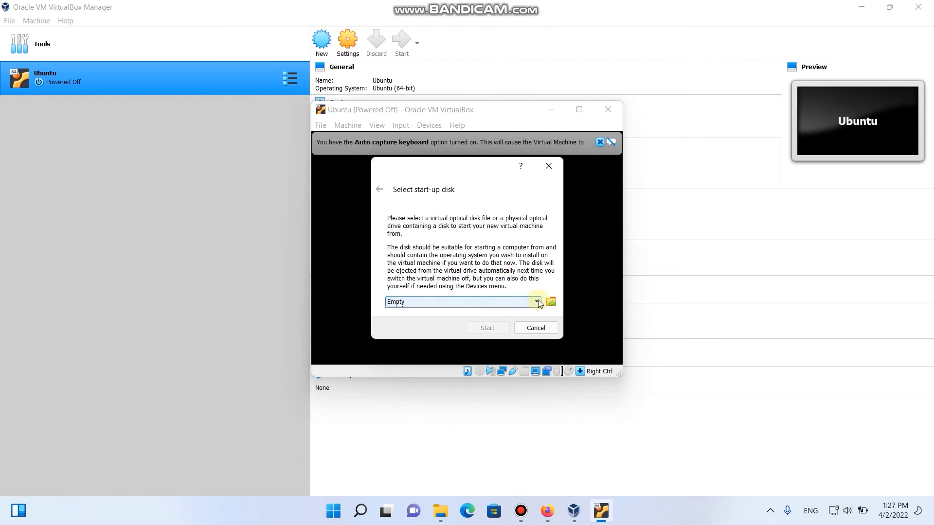
pyautogui.click(538, 301)
pyautogui.click(551, 302)
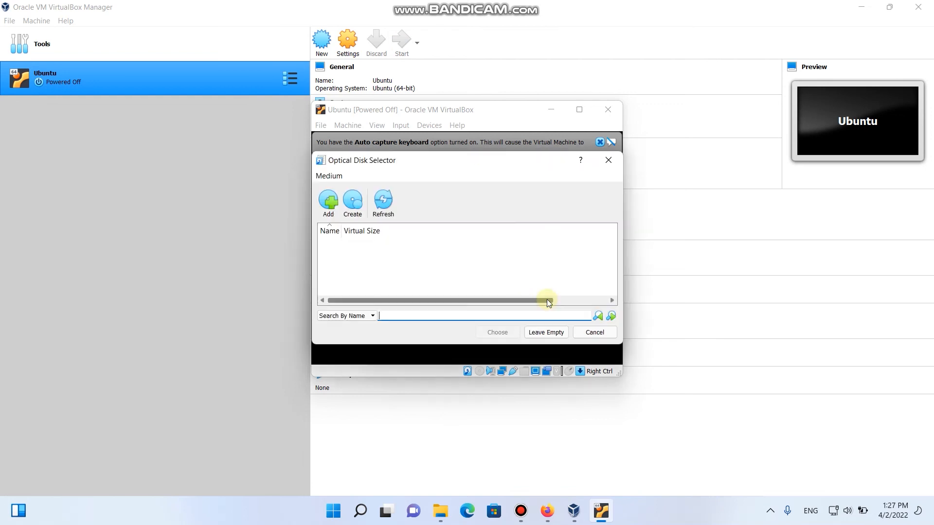
pyautogui.click(324, 202)
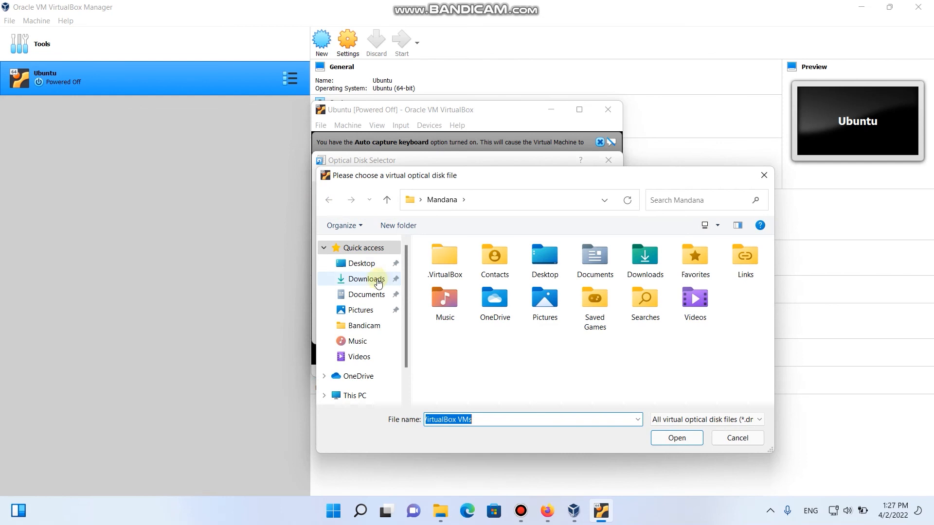
pyautogui.click(381, 280)
pyautogui.click(468, 280)
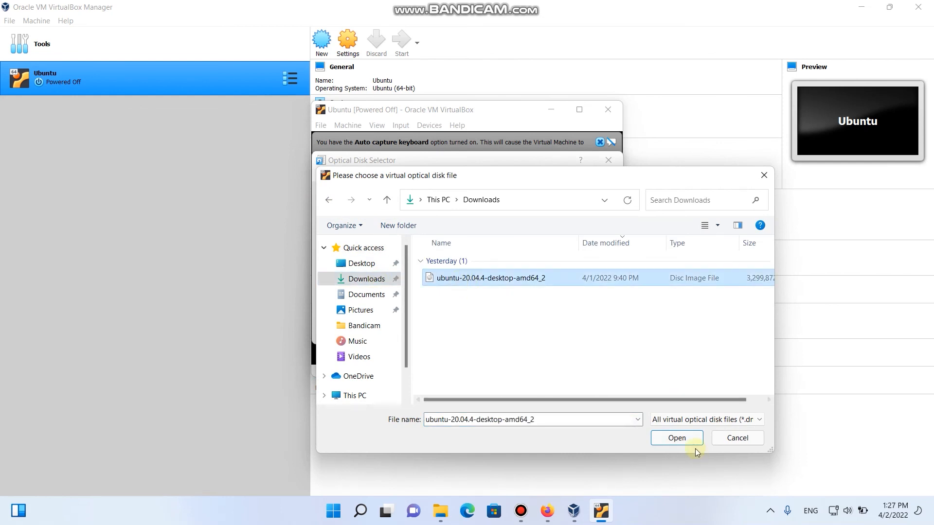
pyautogui.click(677, 437)
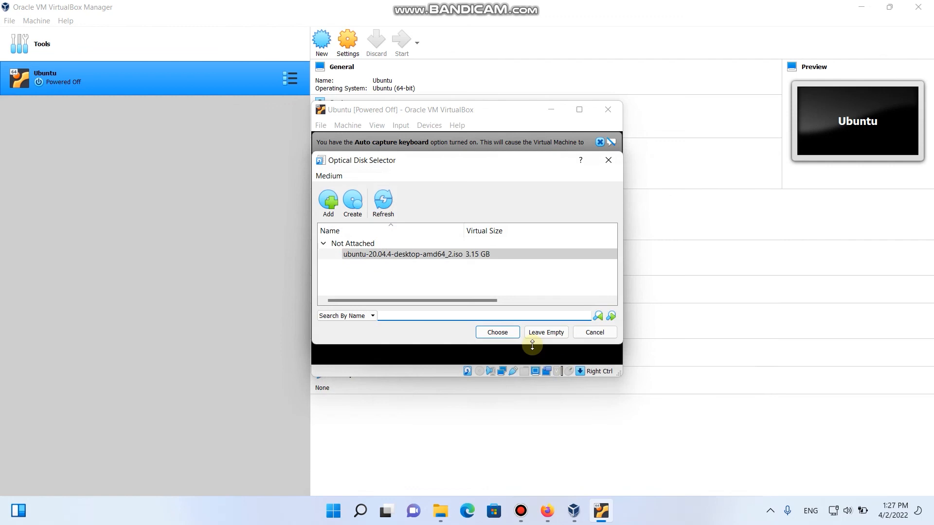
# Choose the Ubuntu 20.04.4 ISO as the start-up disk and boot from it
pyautogui.click(426, 257)
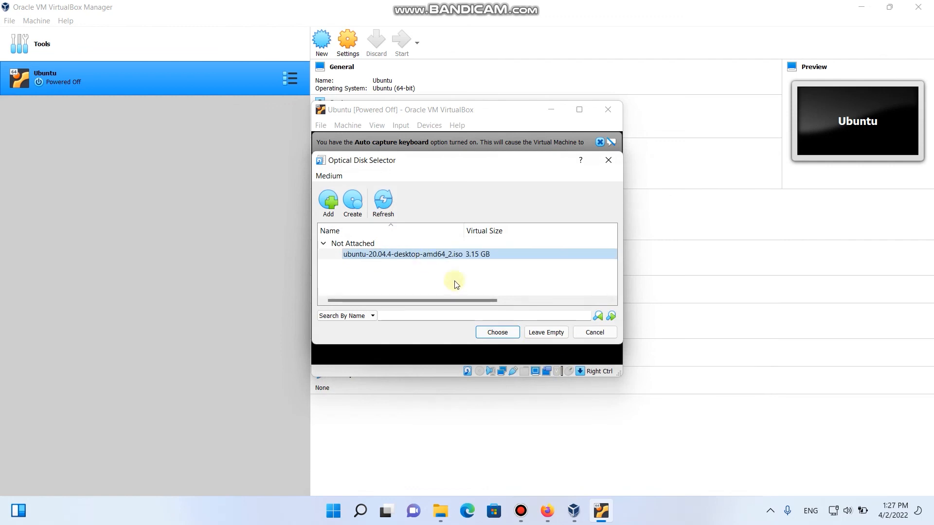
pyautogui.click(498, 334)
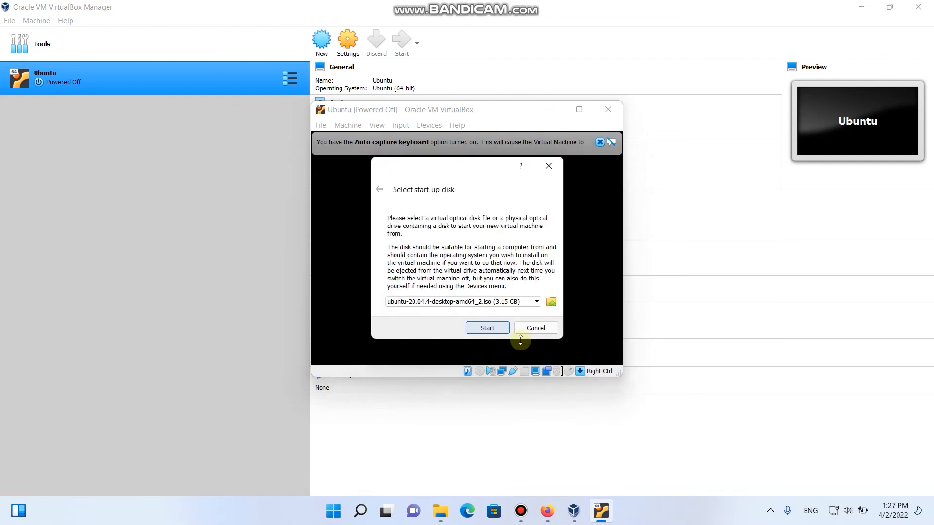
pyautogui.click(486, 328)
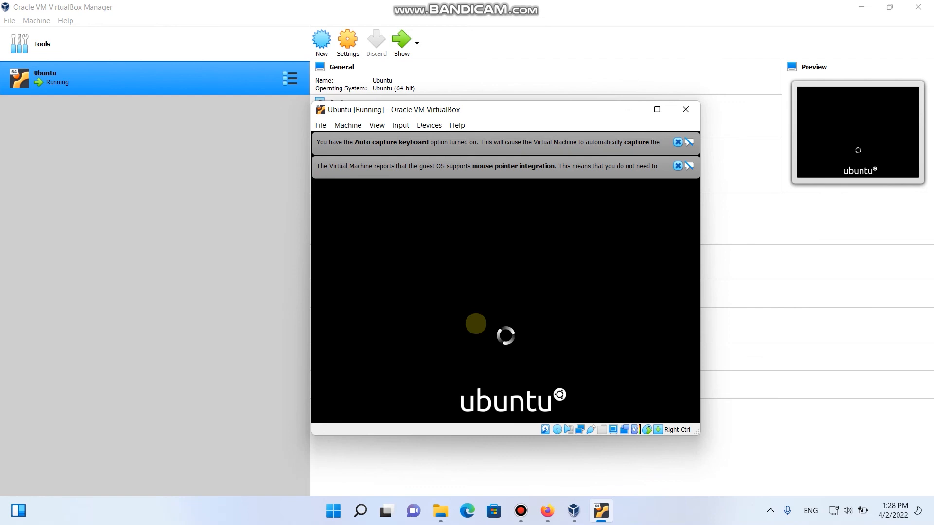
# Close the keyboard-capture and mouse-integration notification banners in the VM window
pyautogui.click(678, 166)
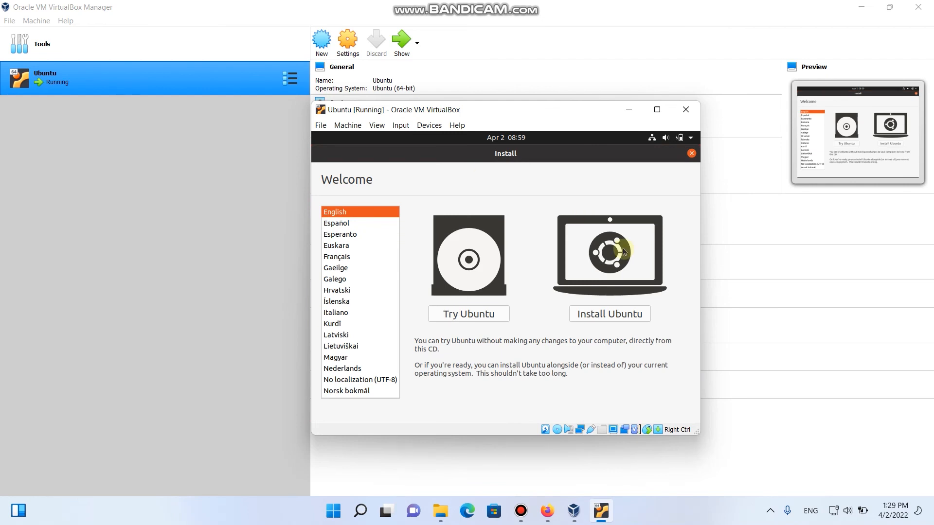
# Choose Install Ubuntu, keeping the English (US) keyboard layout and Normal installation
pyautogui.click(609, 317)
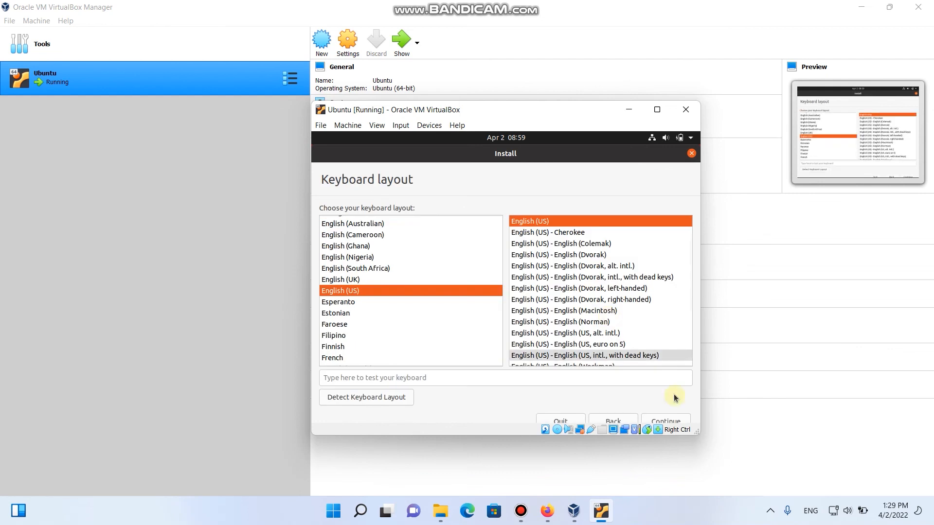
pyautogui.click(664, 419)
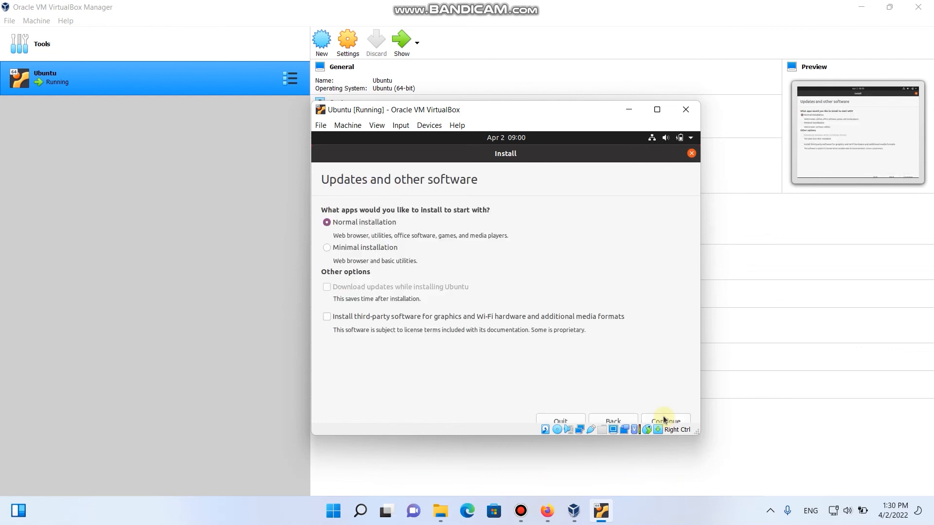
pyautogui.click(664, 419)
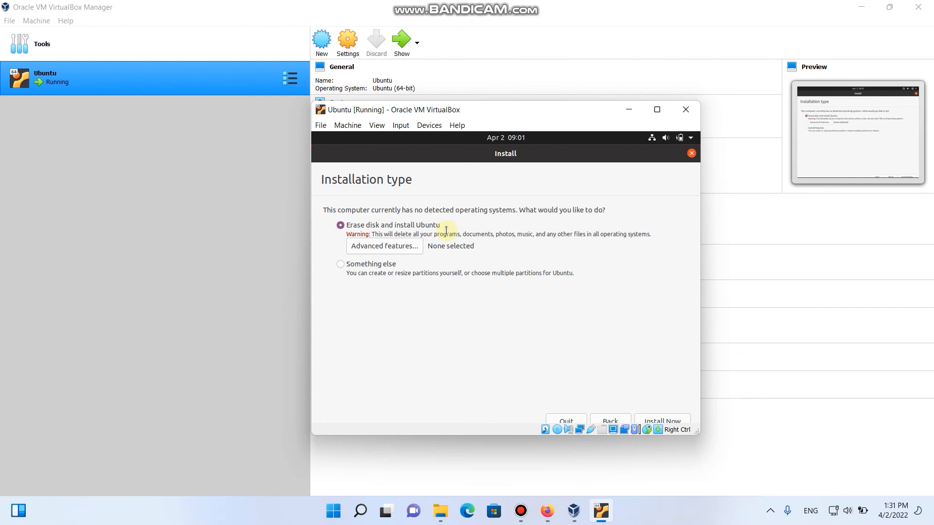
# Erase the disk and install, confirm writing the disk changes, and keep New York as location
pyautogui.click(652, 419)
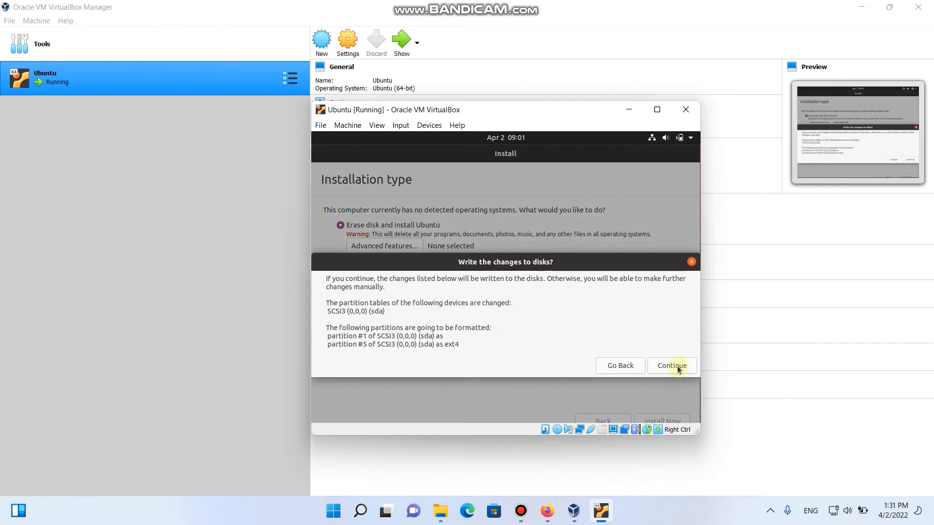
pyautogui.click(677, 365)
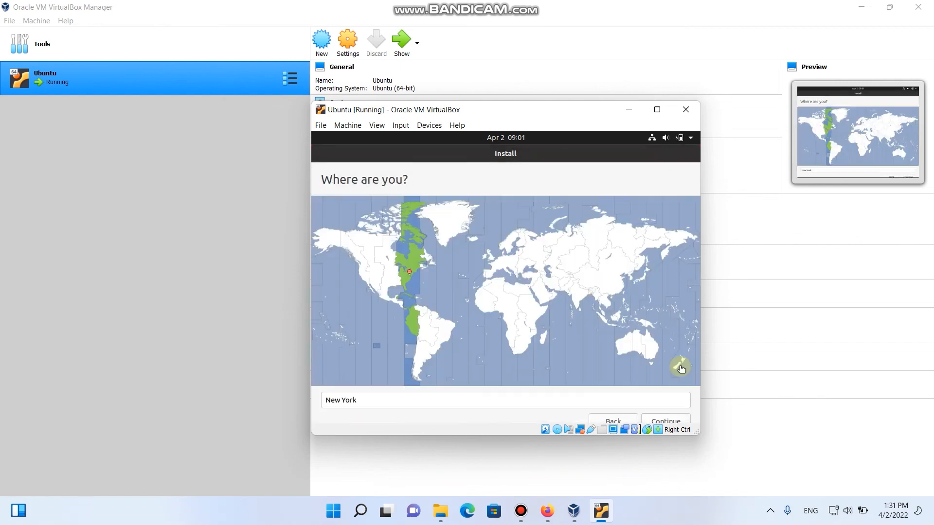
pyautogui.click(659, 422)
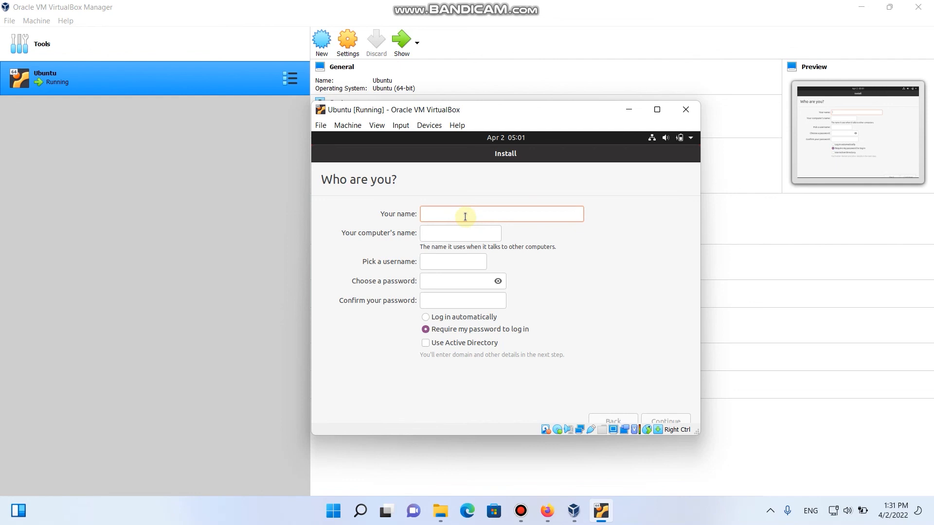
# Enter the user's name and an account password, then let Ubuntu install to completion
pyautogui.write('mandana')
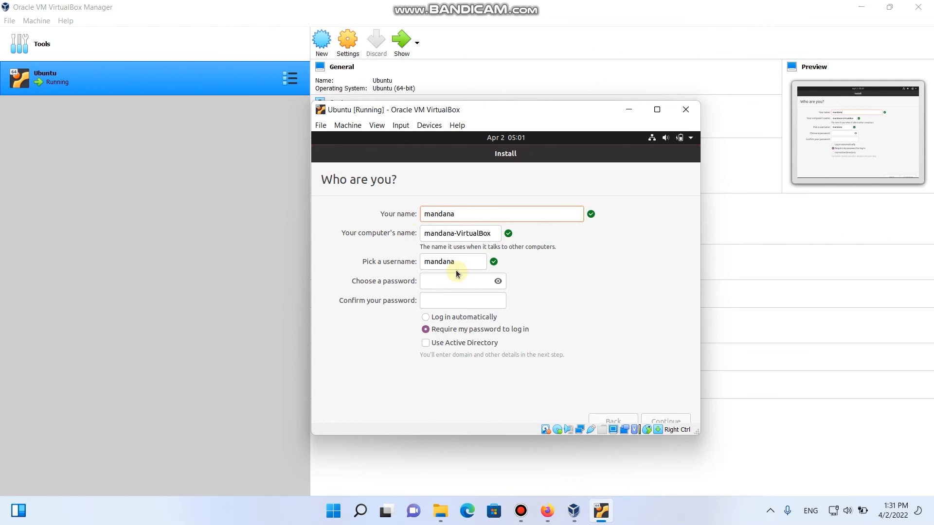
pyautogui.click(449, 282)
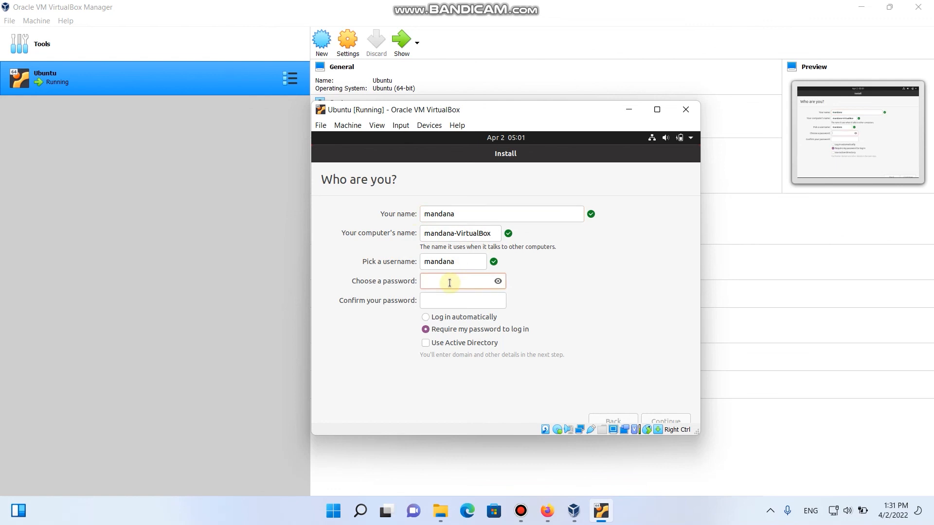
pyautogui.write('12345678')
pyautogui.press('Tab')
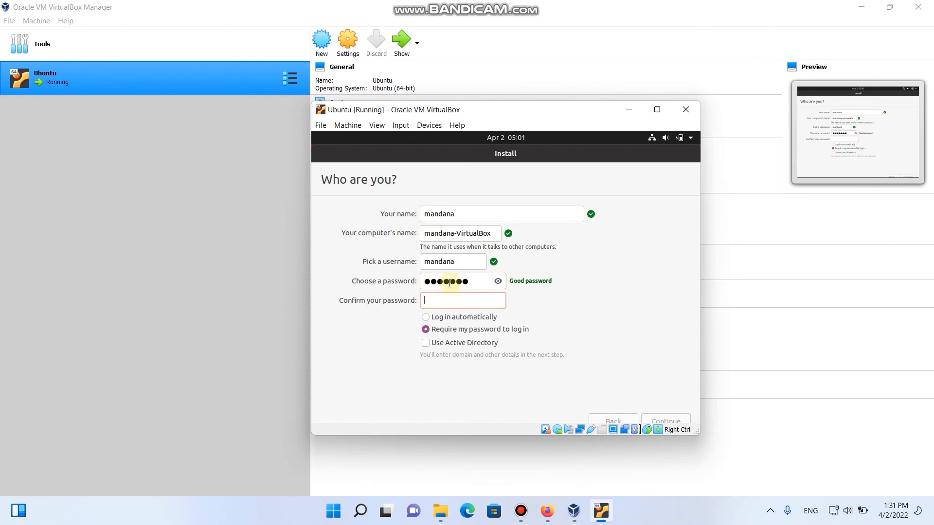
pyautogui.write('12345')
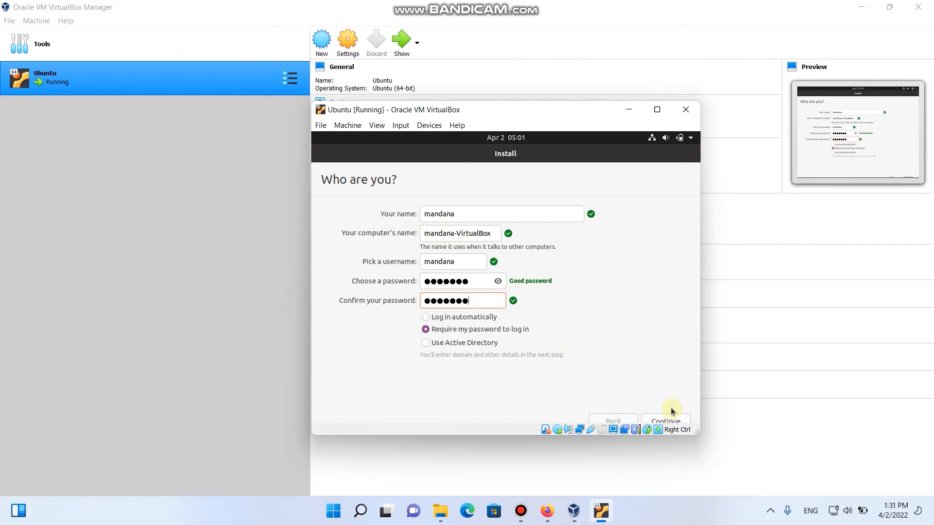
pyautogui.click(662, 421)
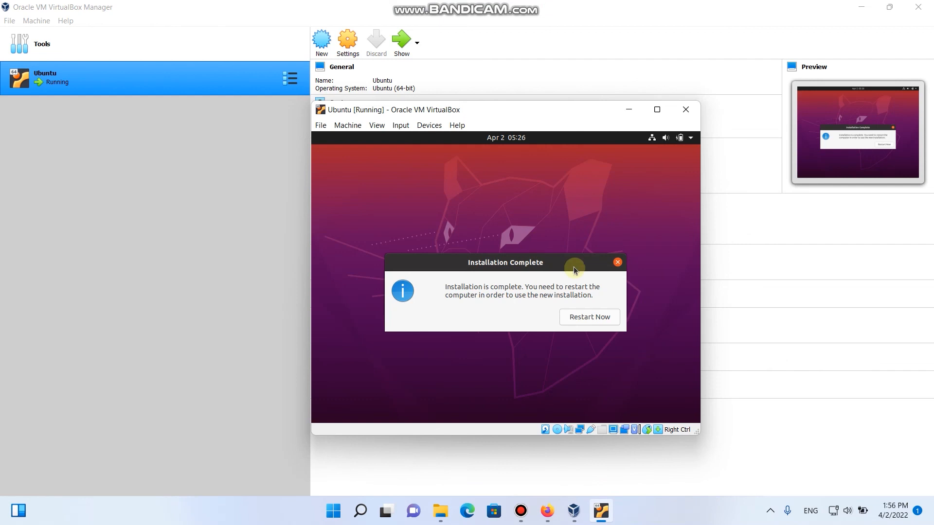
# Restart the VM after installation and confirm removal of the installation medium
pyautogui.click(587, 321)
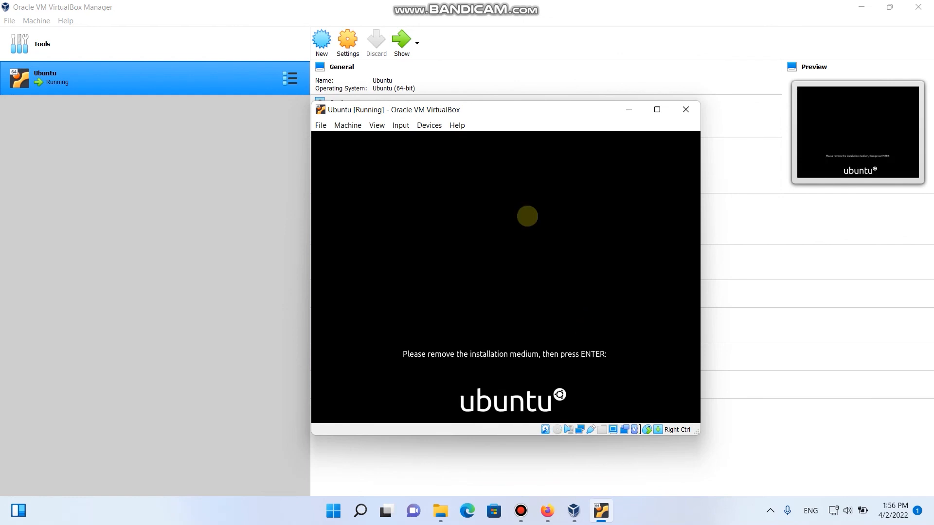
pyautogui.press('Return')
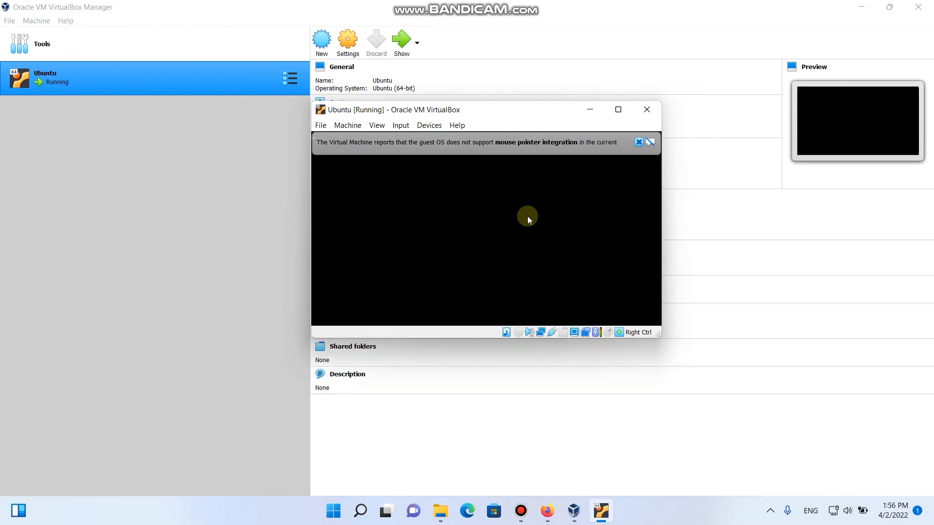
# Dismiss the mouse-integration notice, log into the new account with its password, and shrink the welcome window
pyautogui.click(637, 141)
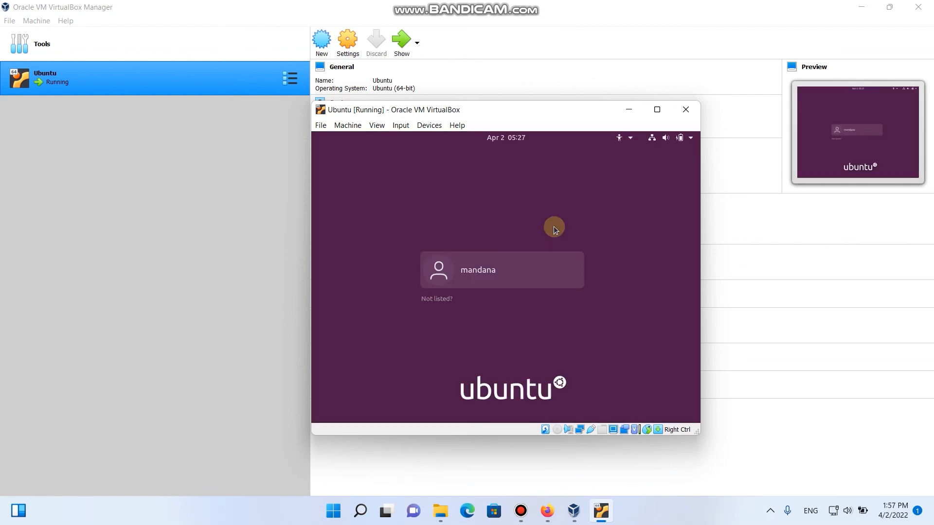
pyautogui.click(497, 282)
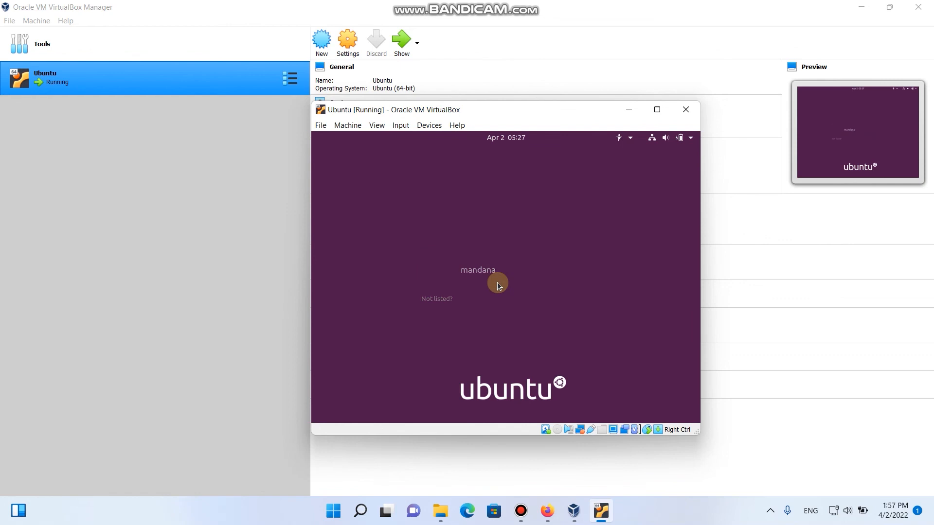
pyautogui.write('***')
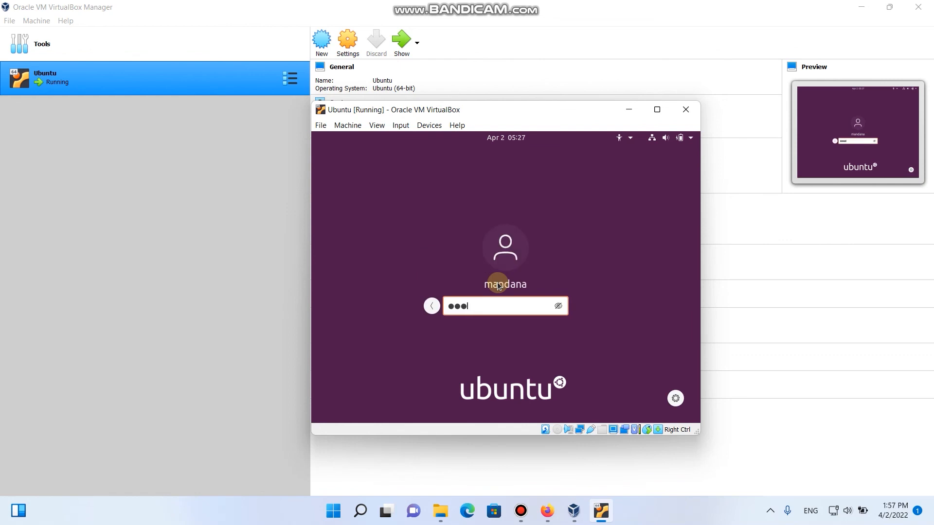
pyautogui.write('****')
pyautogui.press('Return')
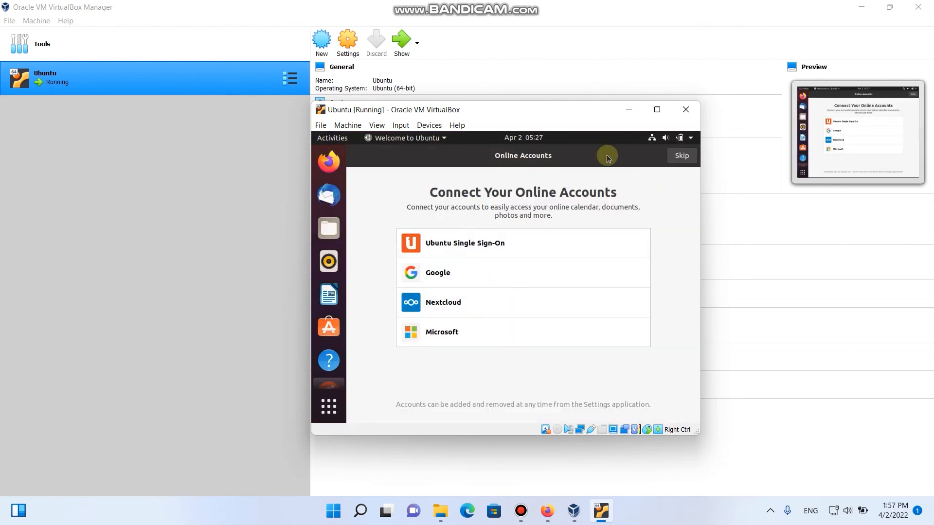
pyautogui.doubleClick(606, 155)
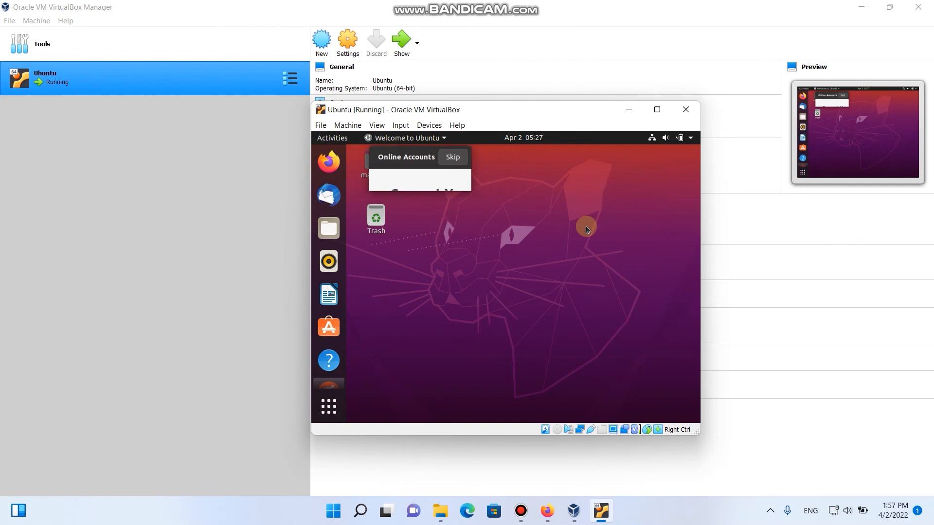